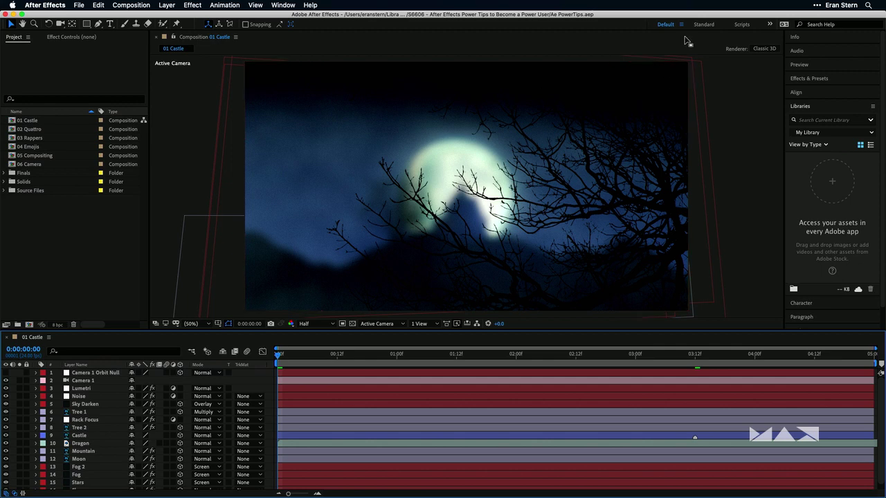
Reset the Default workspace to its saved layout and collapse the Libraries panel.
double_click(668, 30)
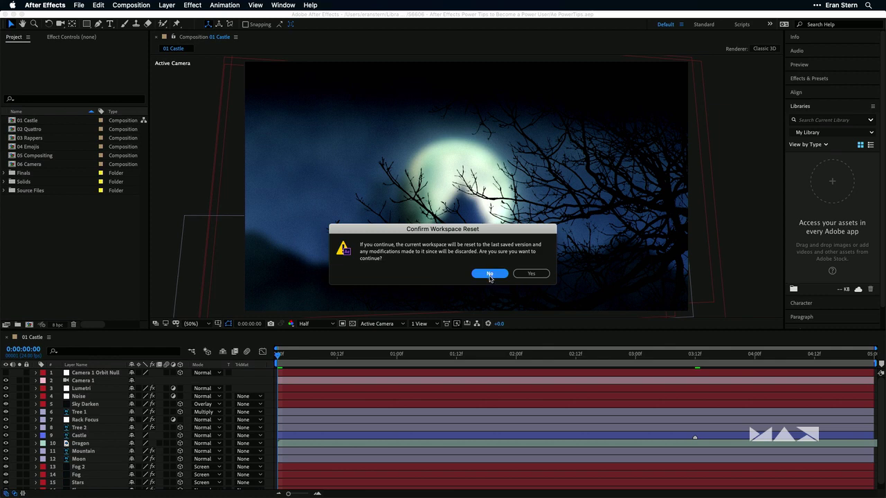
left_click(531, 274)
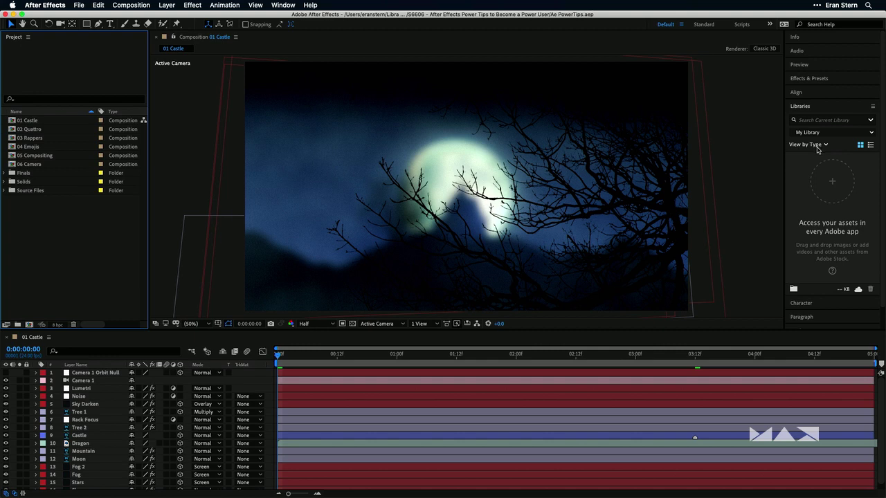
left_click(801, 108)
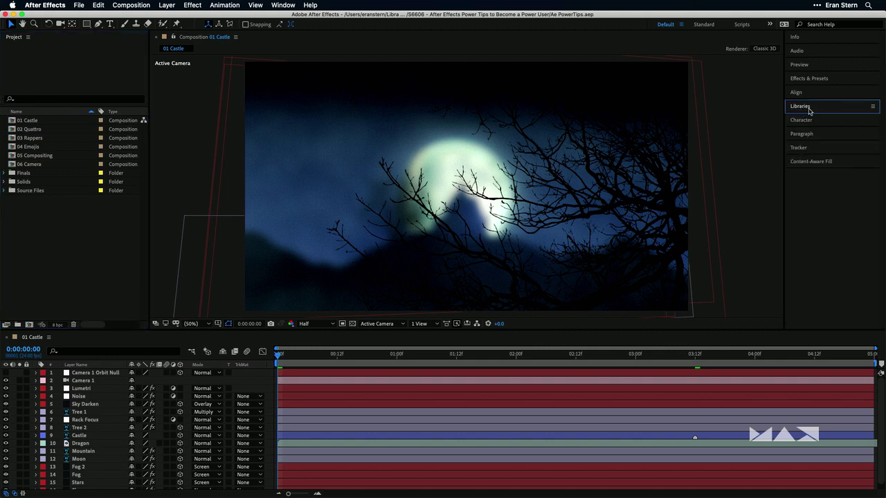
Expand the Character and Paragraph panels alternately to examine how the stacked panel group behaves.
left_click(815, 127)
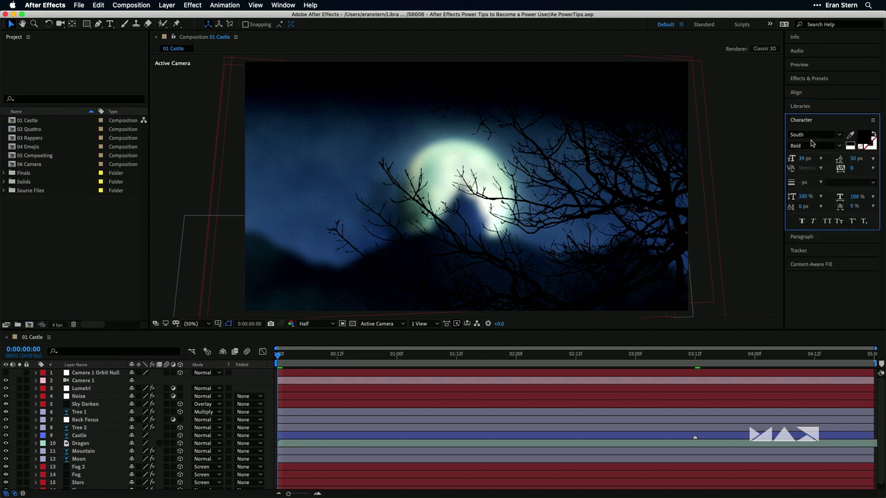
left_click(807, 239)
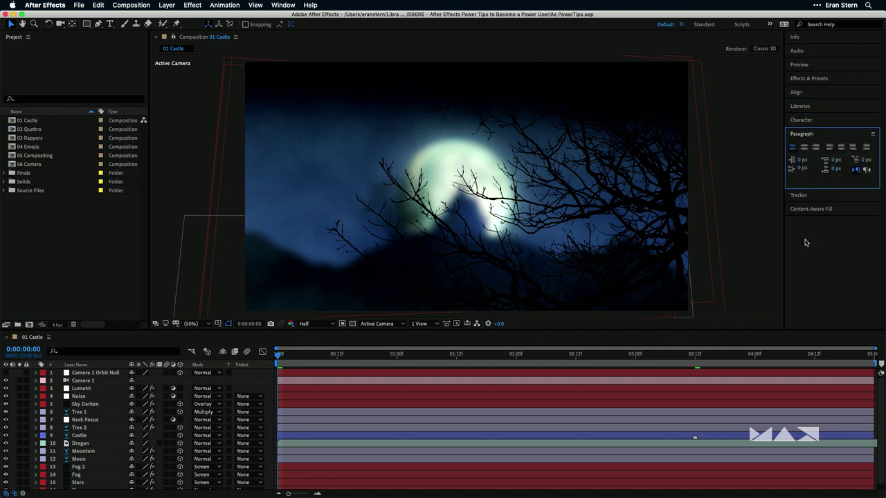
left_click(805, 121)
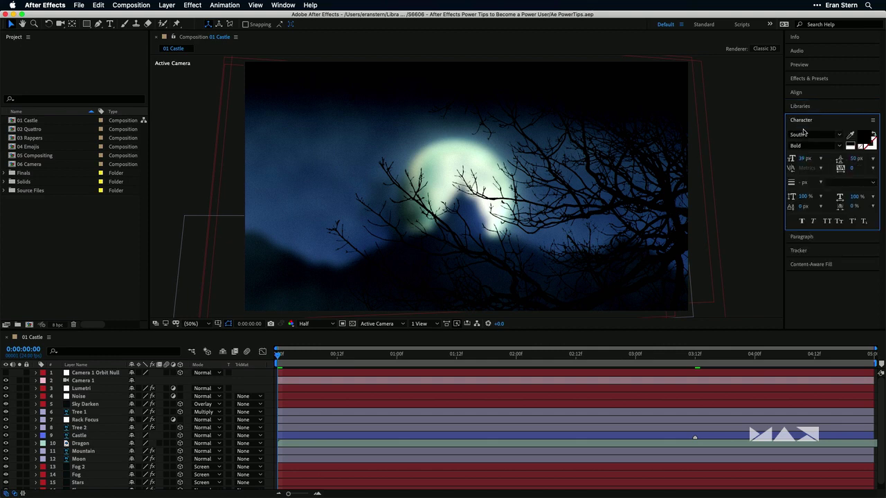
left_click(811, 238)
left_click(806, 120)
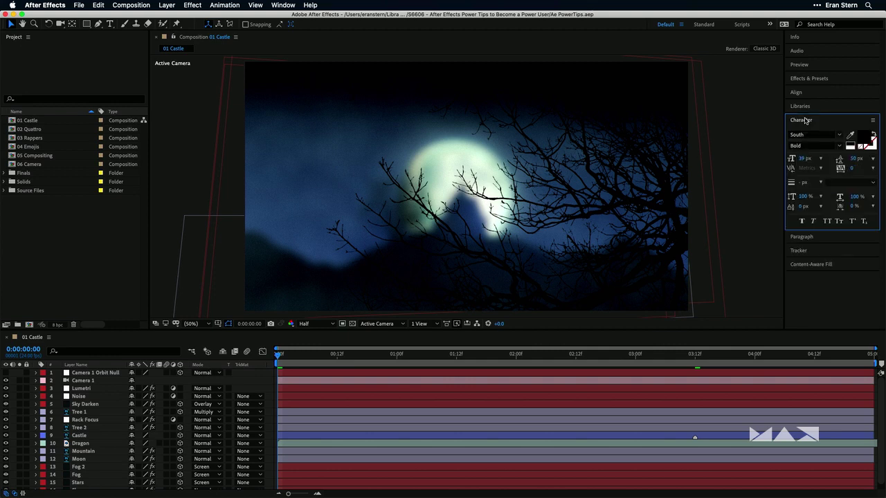
Turn off Solo Panels in Stack for the Paragraph panel's group and expand the Character panel alongside Paragraph.
left_click(814, 242)
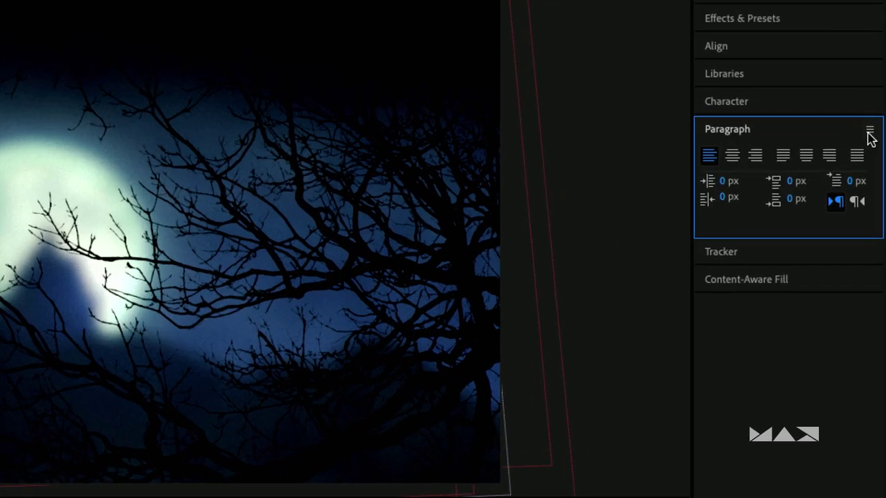
left_click(873, 136)
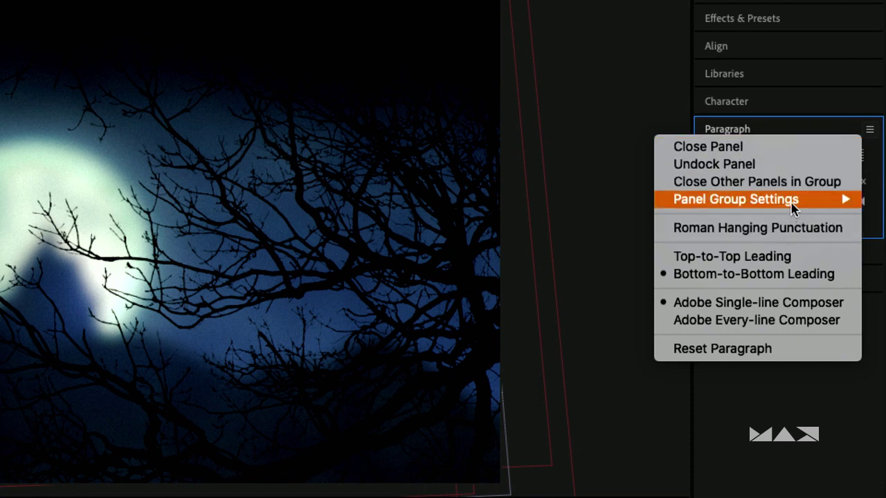
mouse_move(794, 207)
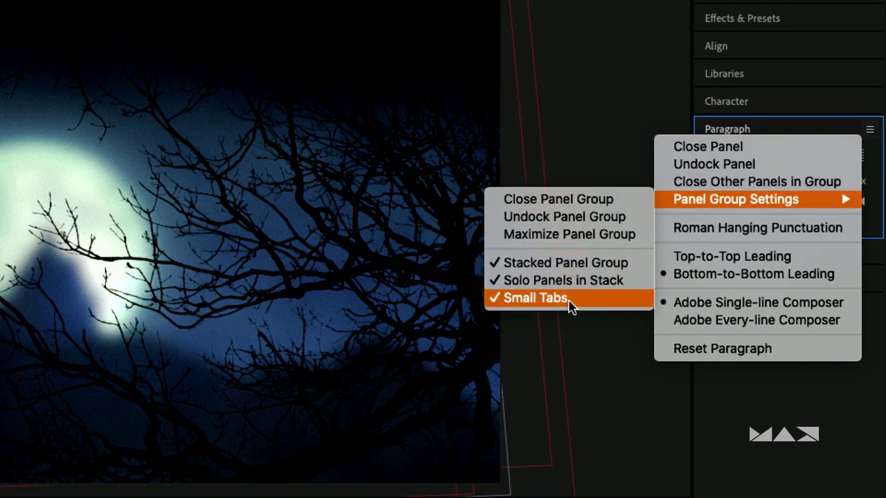
left_click(497, 287)
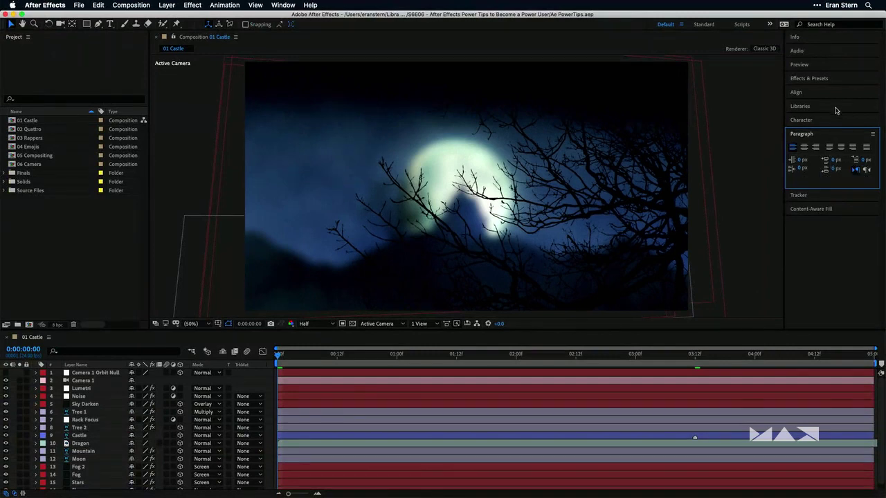
left_click(824, 120)
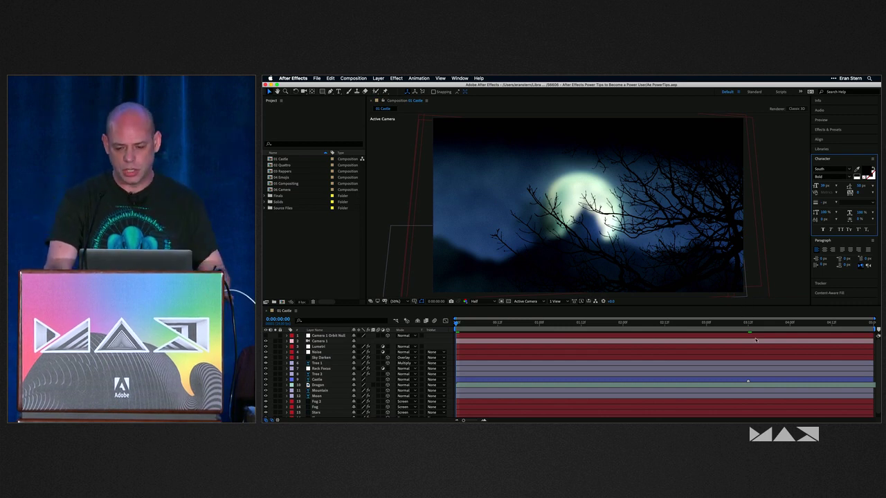
Go to 0:00:03:12 in the timeline and try to pick the castle directly in the composition view.
left_click(748, 324)
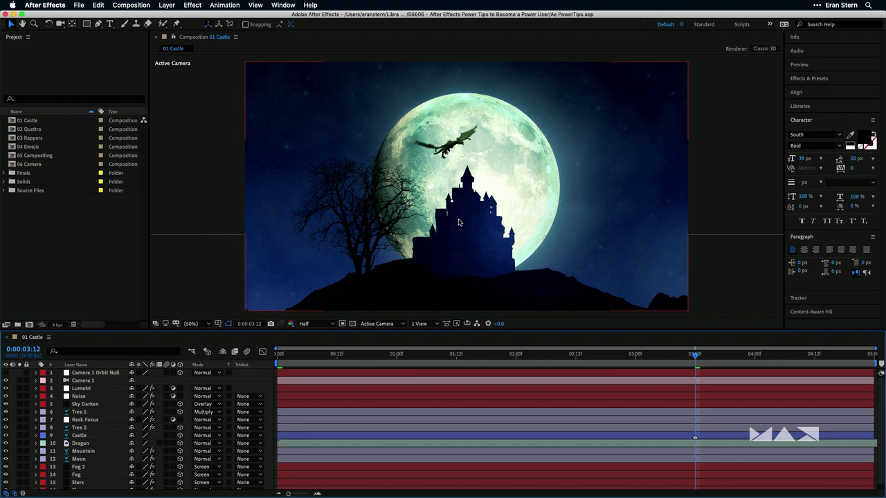
left_click(461, 219)
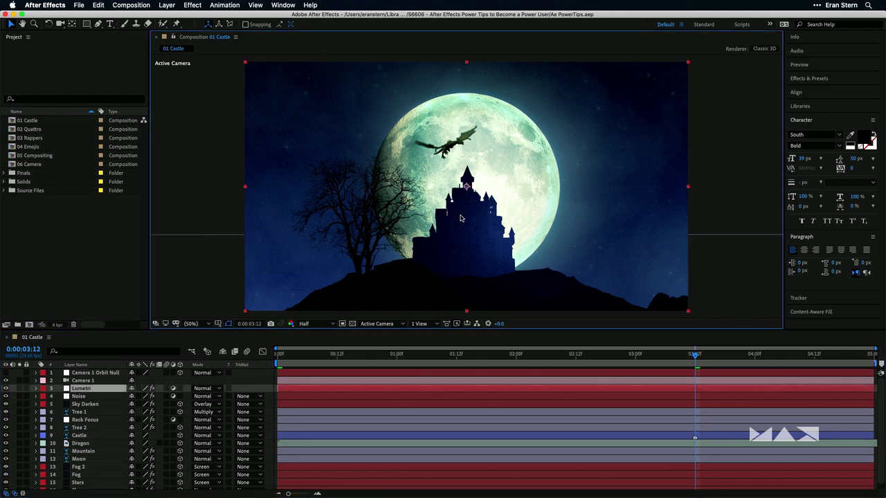
double_click(461, 219)
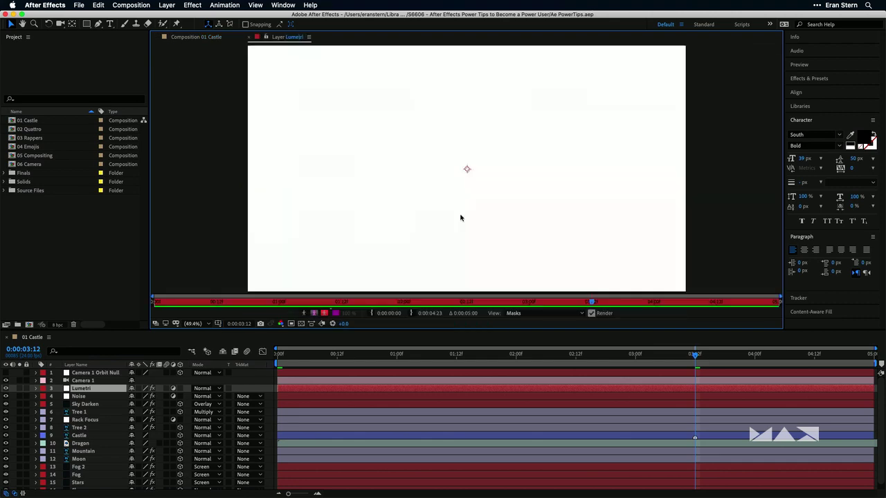
left_click(254, 38)
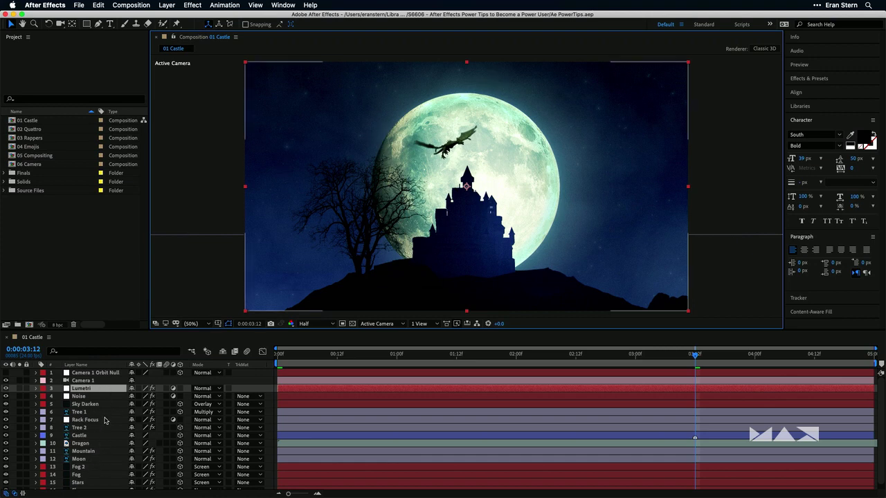
Select the Castle layer from the list of layers stacked at the castle in the composition view.
right_click(466, 204)
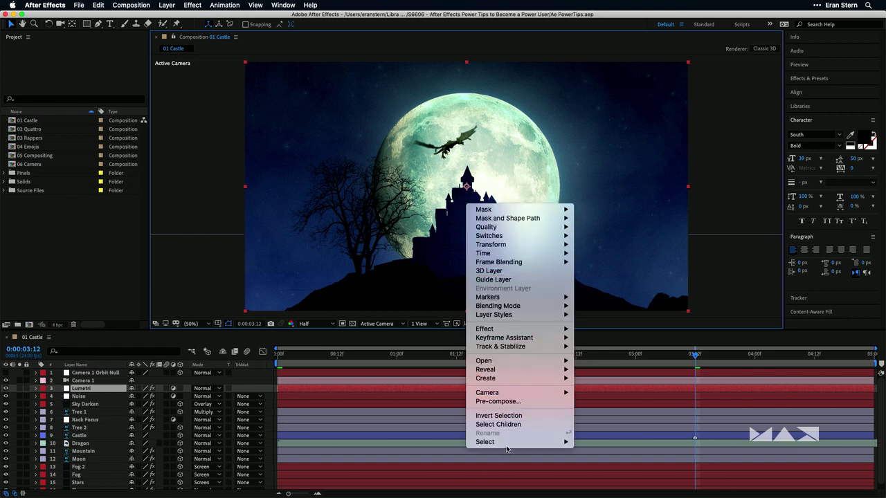
mouse_move(507, 449)
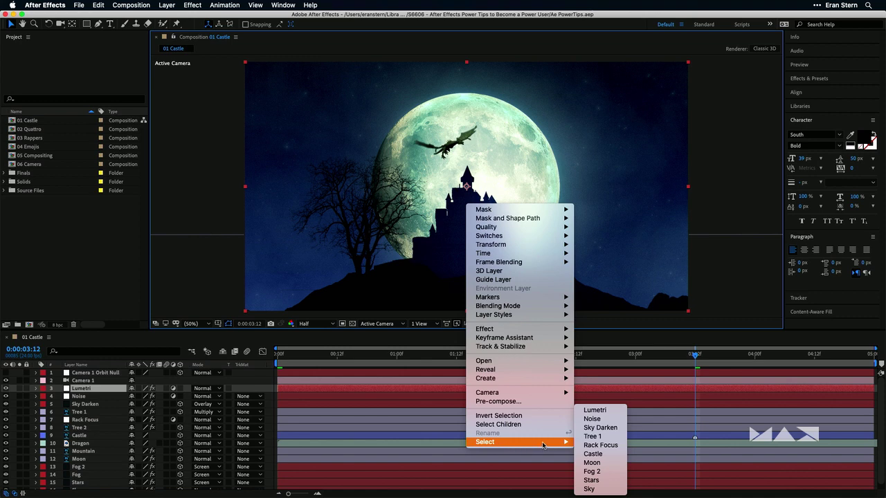
left_click(594, 454)
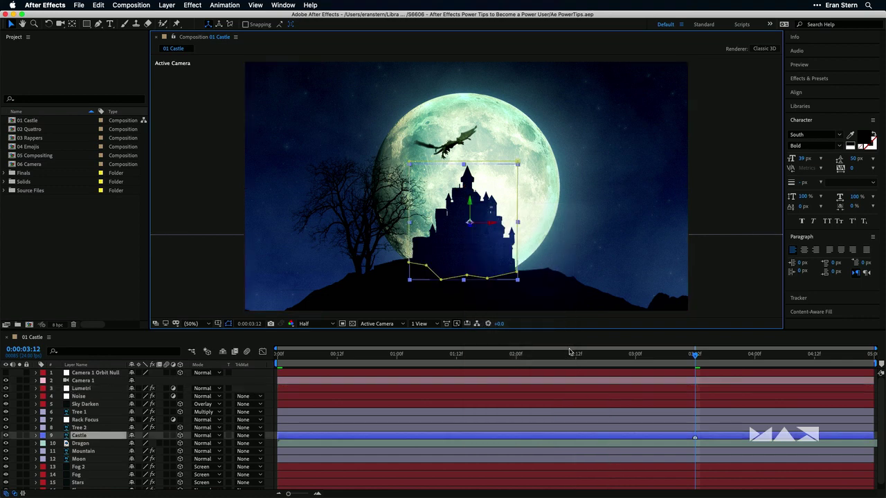
Apply the Levels color correction effect to the Castle layer with gamma 0.65, and widen the Effect Controls panel.
left_click(192, 5)
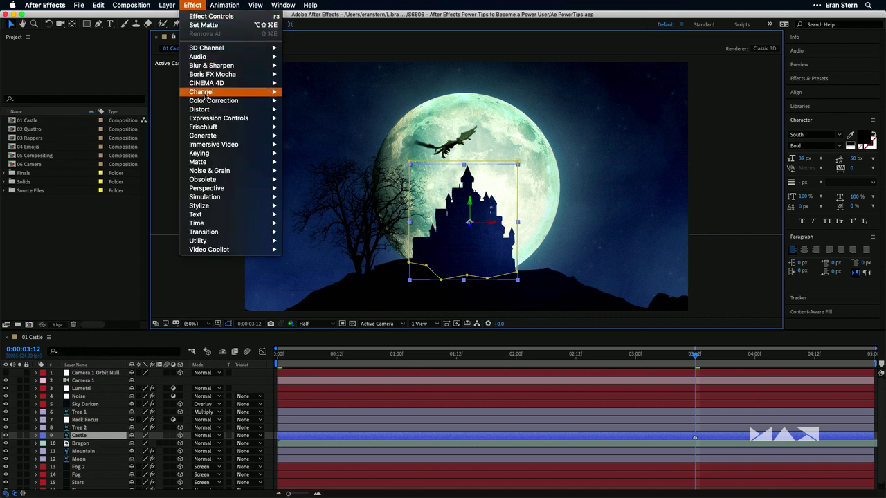
mouse_move(207, 101)
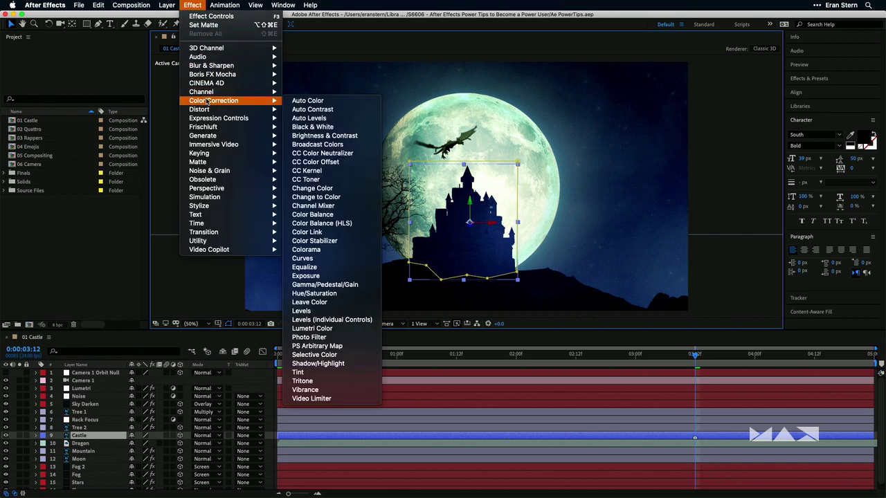
left_click(347, 314)
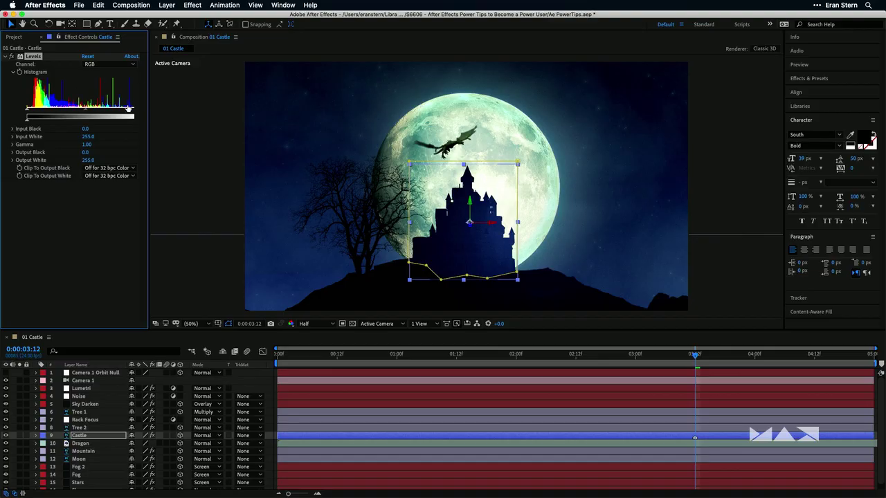
left_click_drag(149, 107, 166, 107)
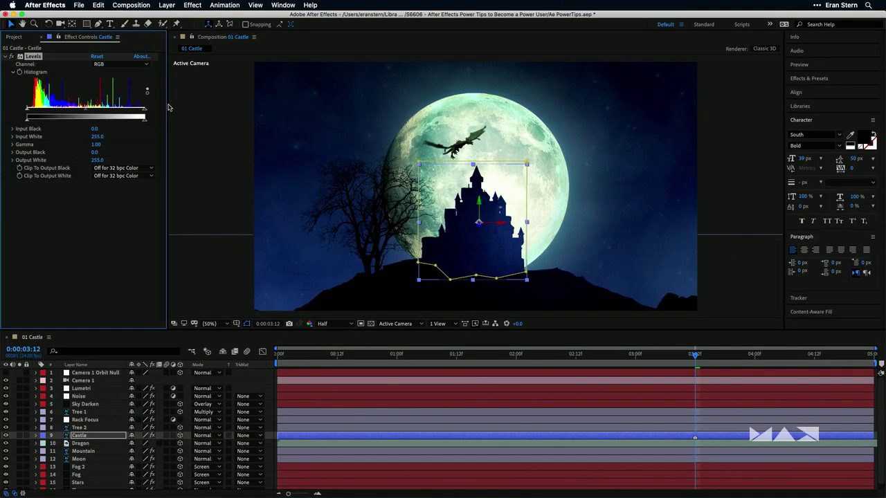
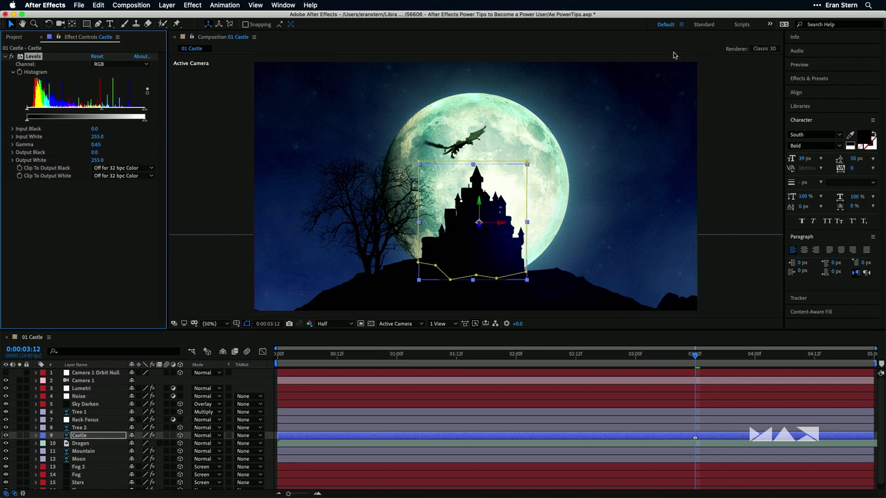
Save the current panel layout as a new workspace named Design.
left_click(282, 6)
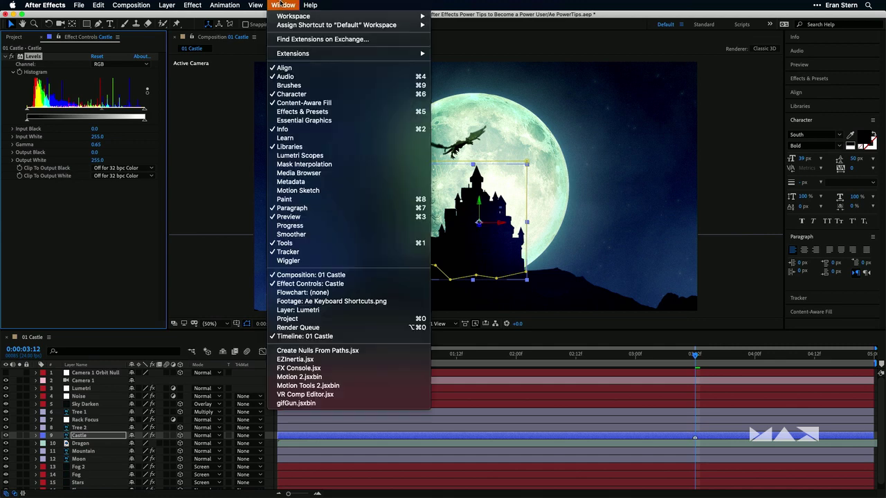
mouse_move(282, 17)
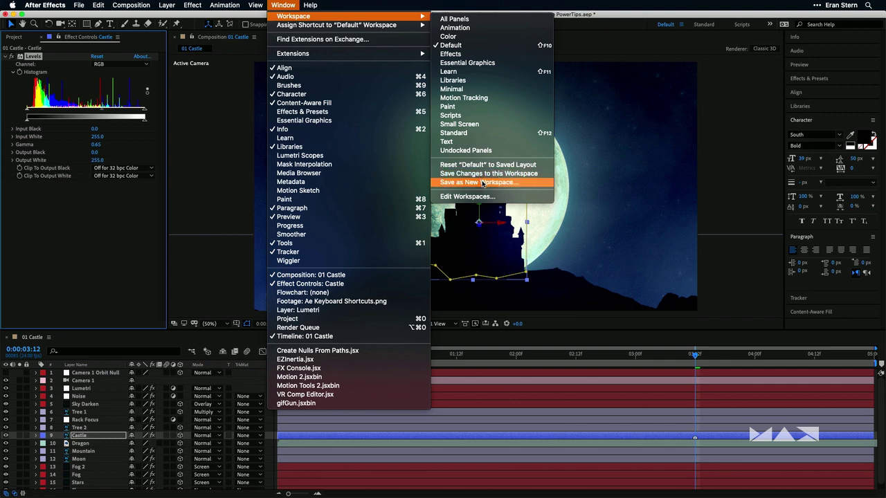
left_click(482, 184)
key("BackSpace")
type("Des")
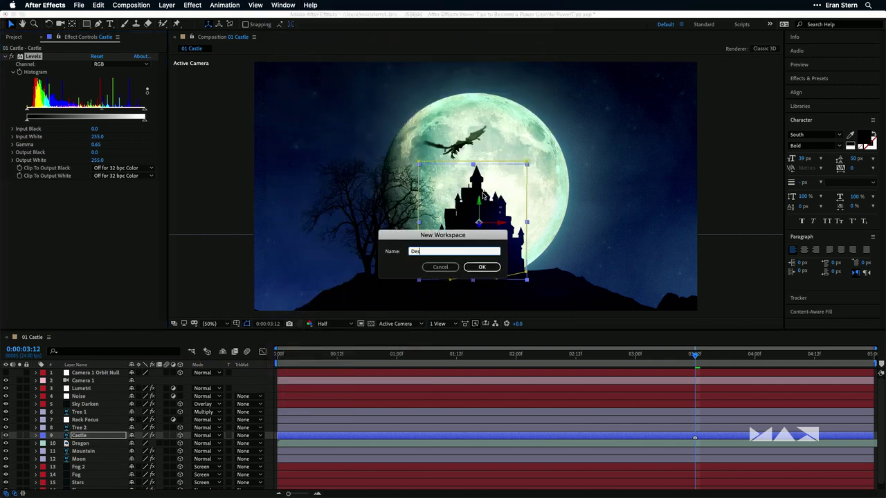
type("ign")
left_click(490, 270)
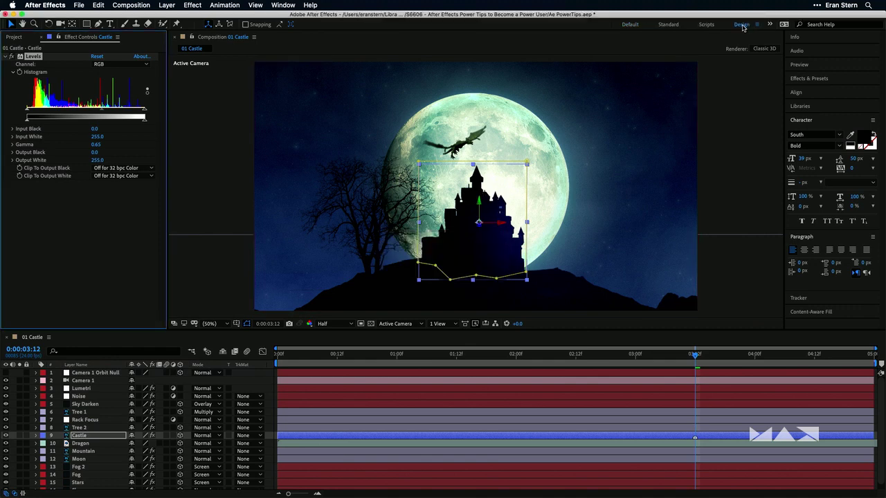
Switch to the Default workspace and reset it to its saved layout.
left_click(633, 26)
left_click(629, 26)
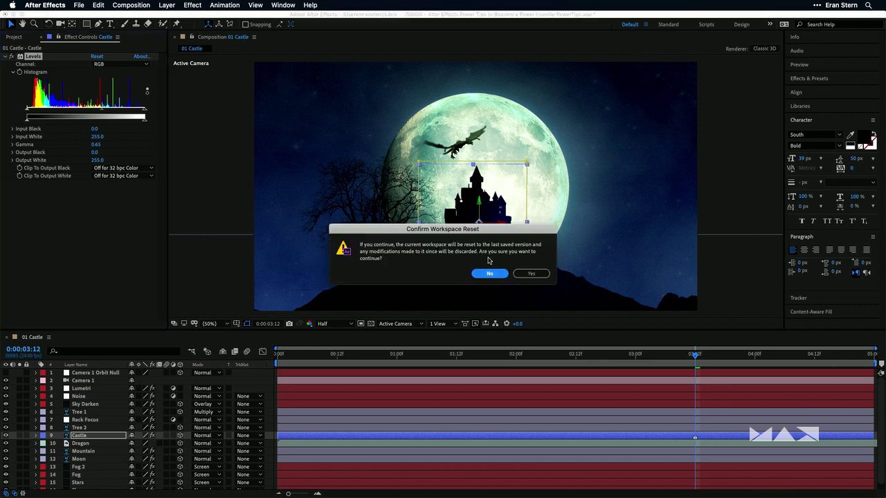
left_click(532, 274)
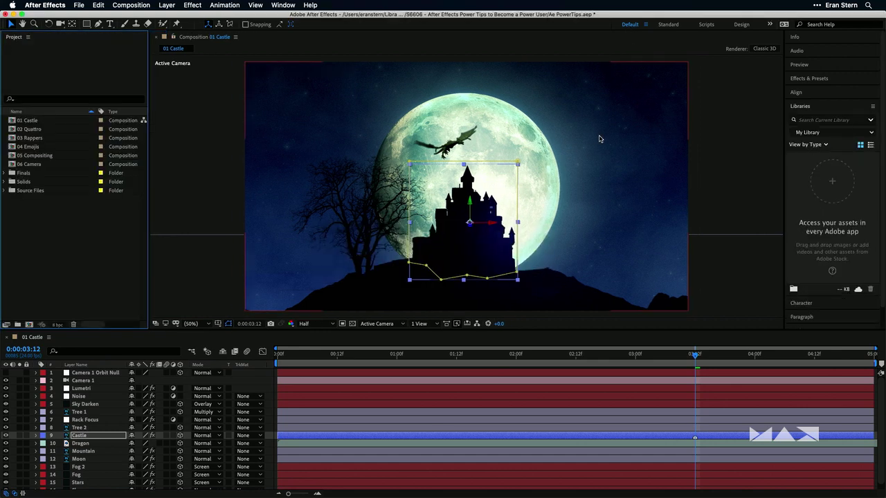
Switch to the Design workspace, view the Scripts workspace, and return to Design.
left_click(742, 24)
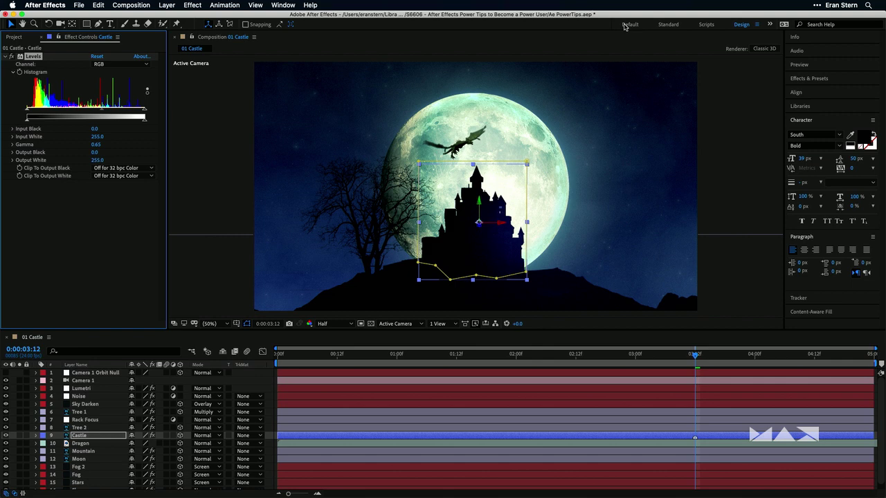
left_click(707, 24)
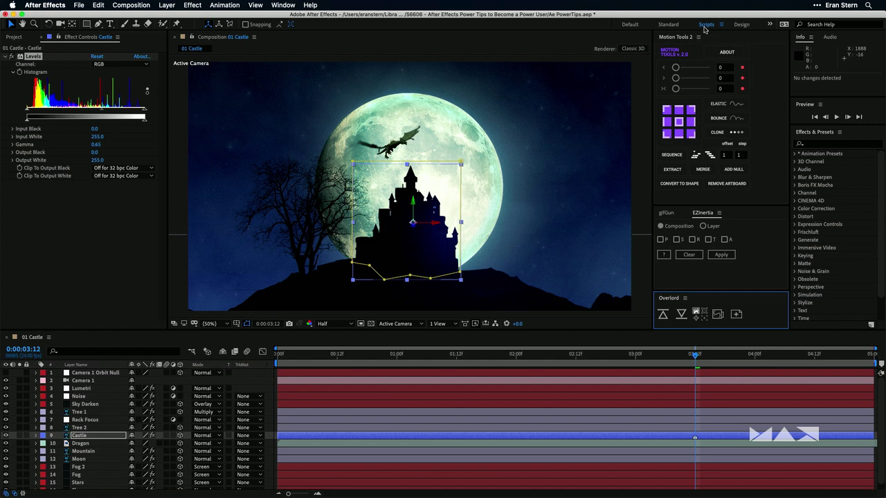
left_click(741, 25)
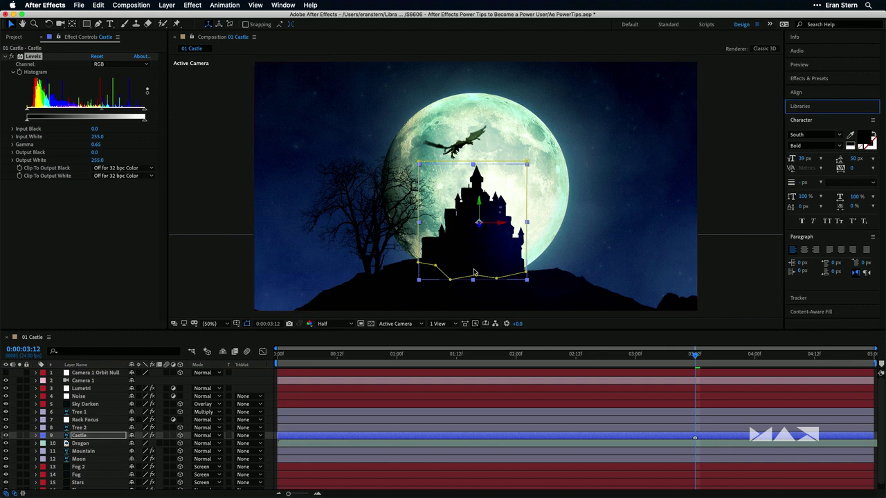
Maximize the 01 Castle composition panel so it fills the whole workspace.
key("period")
key("comma")
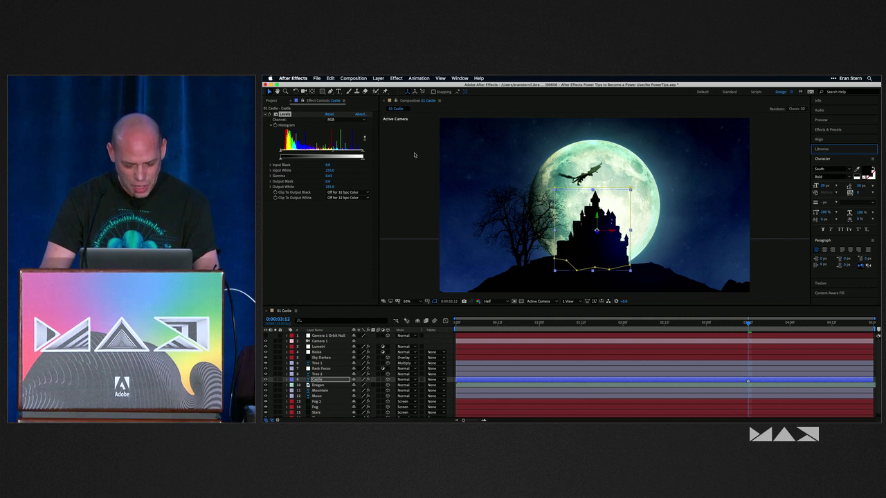
key("grave")
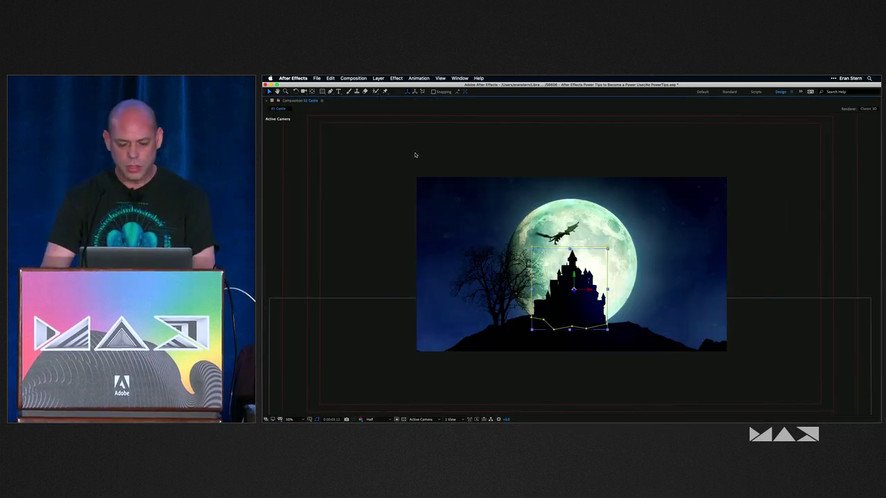
Restore the maximized composition panel and toggle the Effect Controls and Timeline panels between full workspace and normal size in turn.
key("grave")
key("grave")
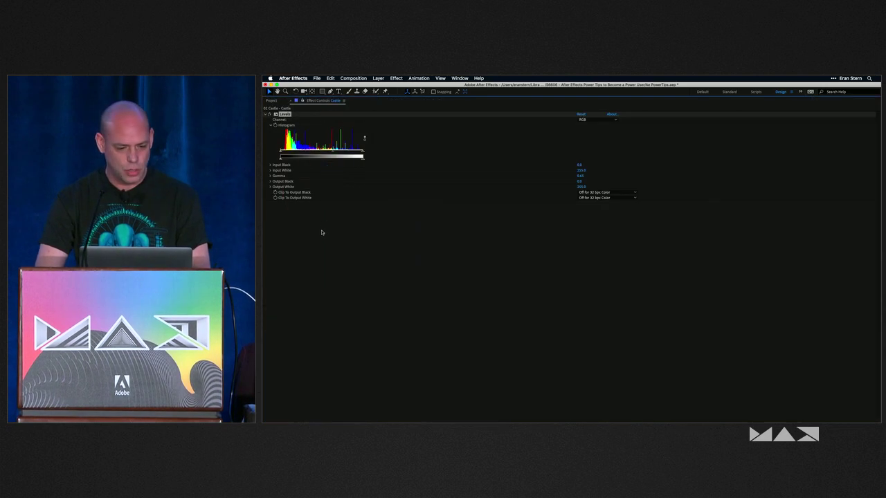
key("grave")
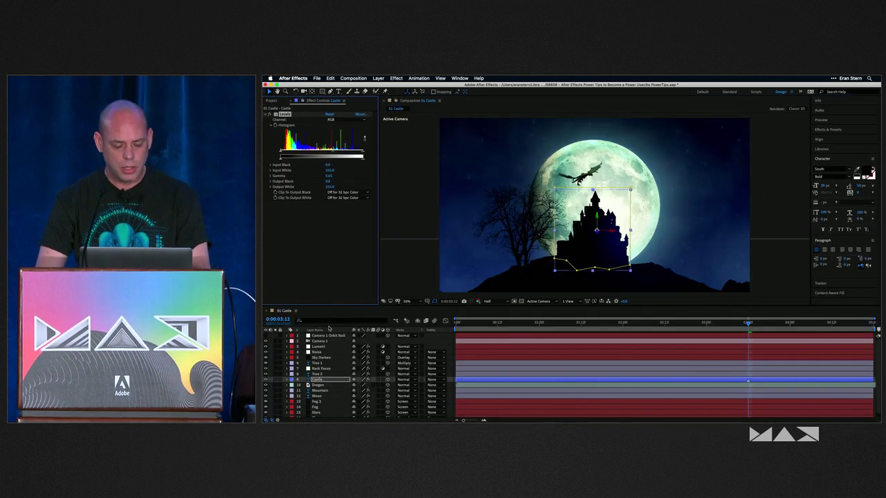
key("grave")
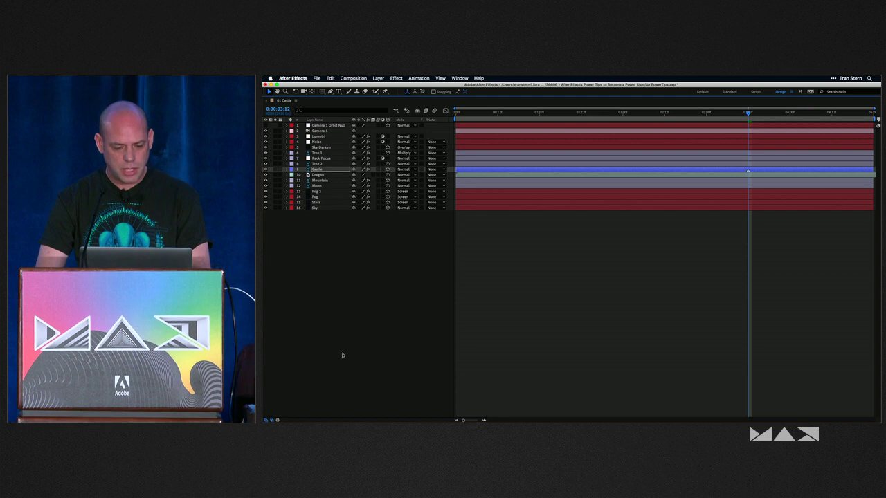
key("grave")
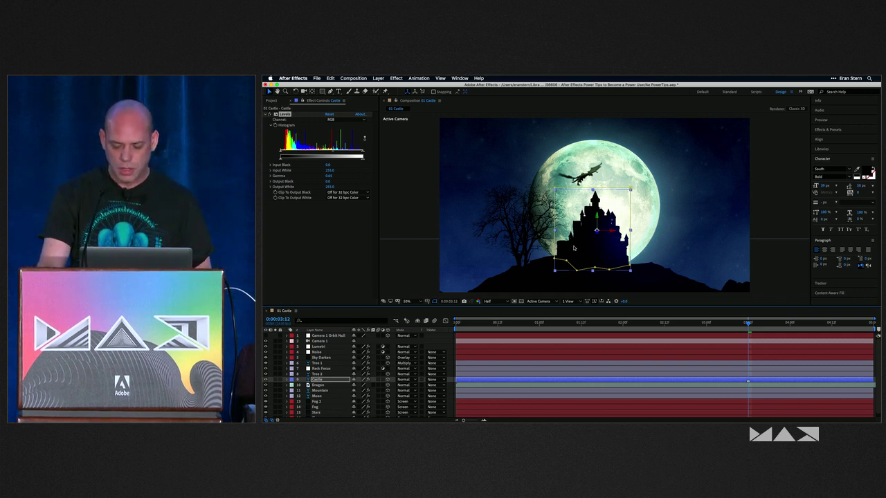
Zoom the 01 Castle composition view repeatedly between 50% and 100%, ending at 50%.
key("F10")
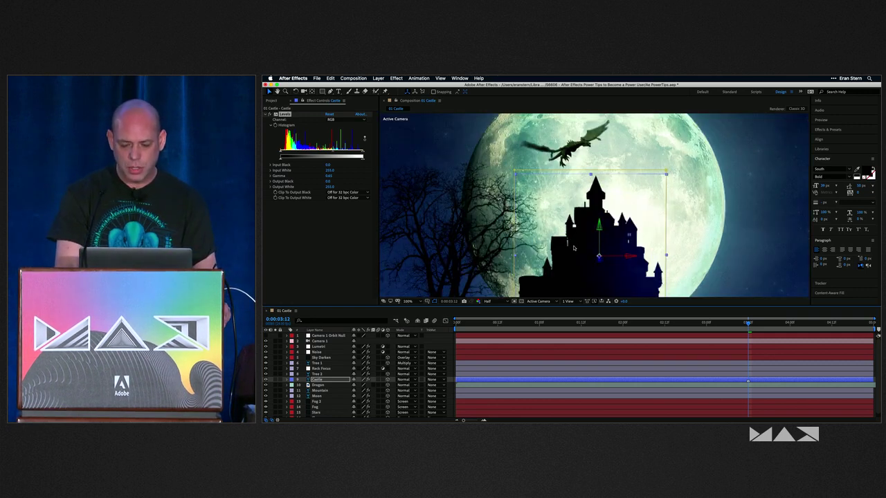
key("Escape")
key("period")
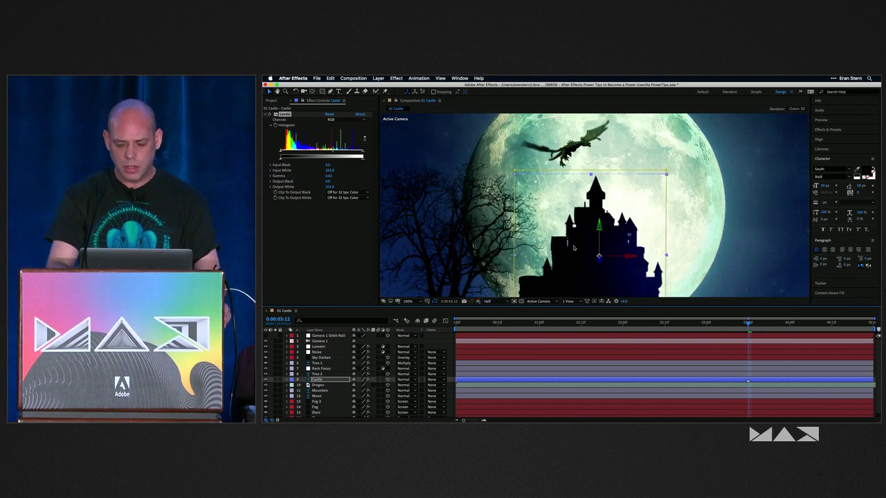
key("period")
key("comma")
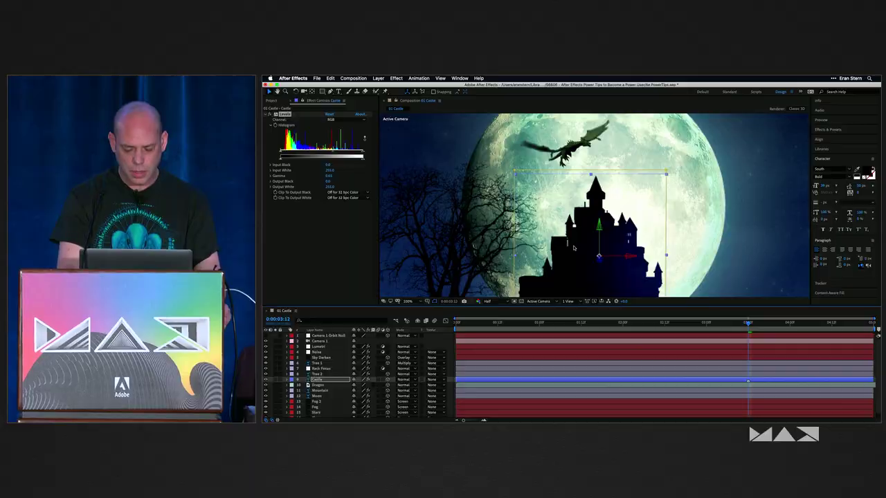
key("comma")
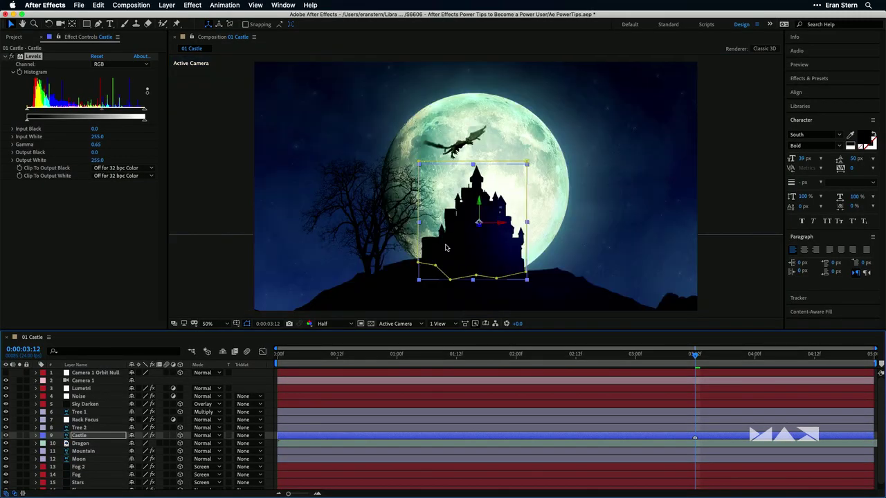
key("period")
key("period")
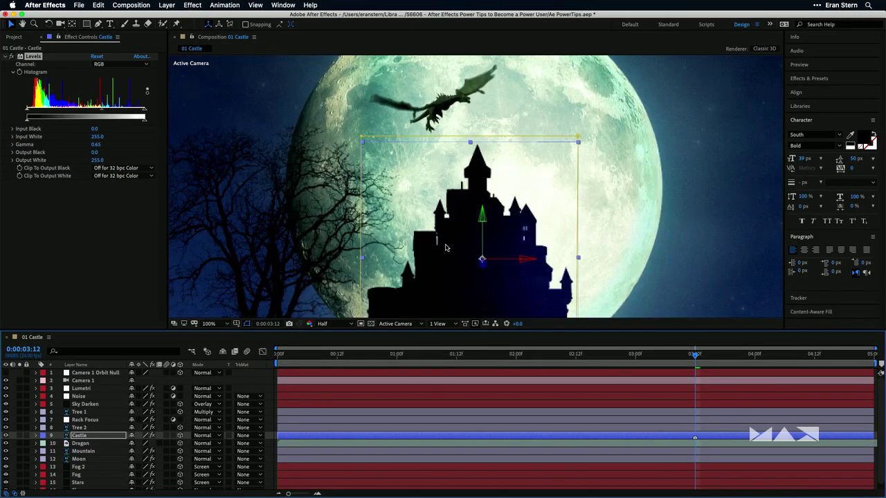
key("comma")
key("comma")
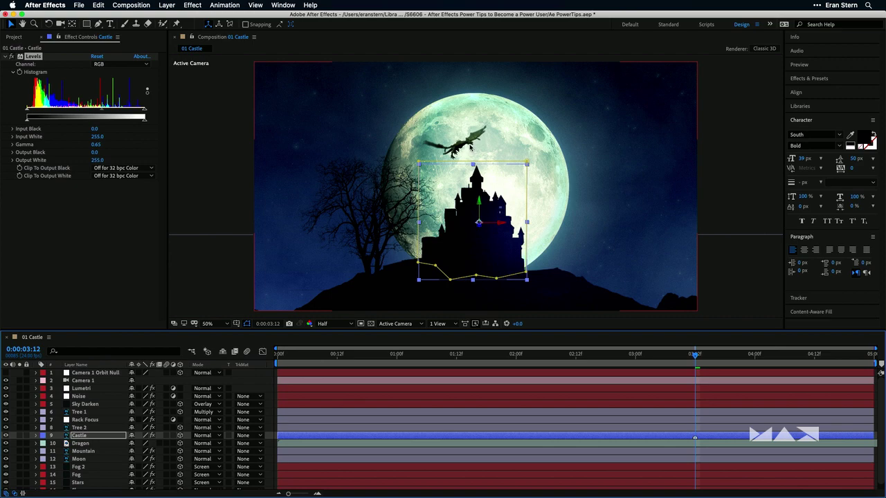
Zoom the composition view in on the dragon to 200% and back out to 50%.
scroll(468, 147, "up", 2)
scroll(468, 147, "up", 1)
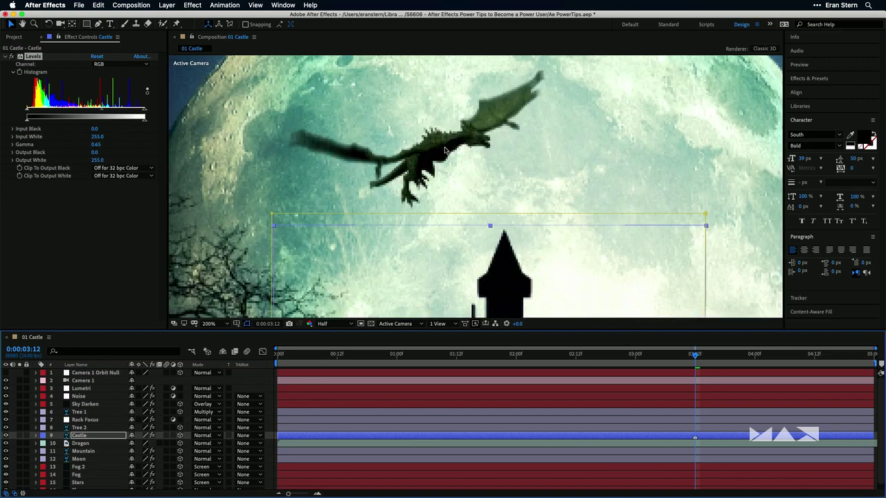
scroll(454, 149, "down", 3)
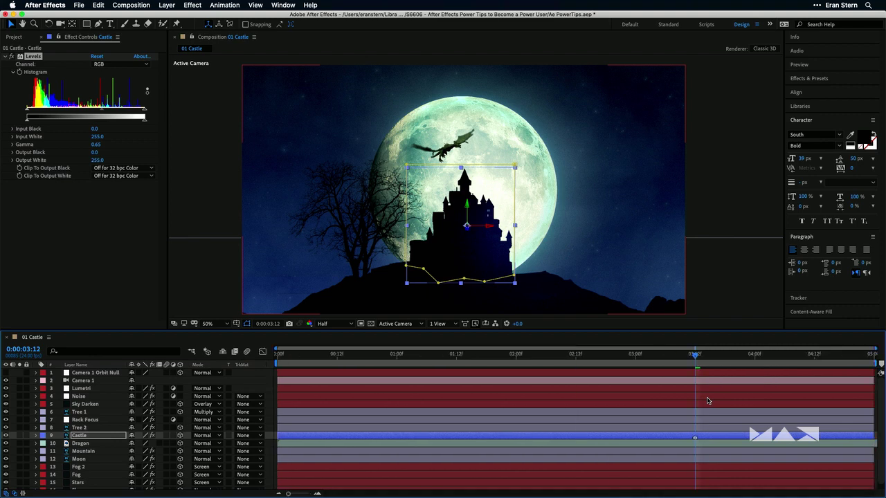
Zoom the timeline to individual frames around the current time and back out to the full composition duration.
key("semicolon")
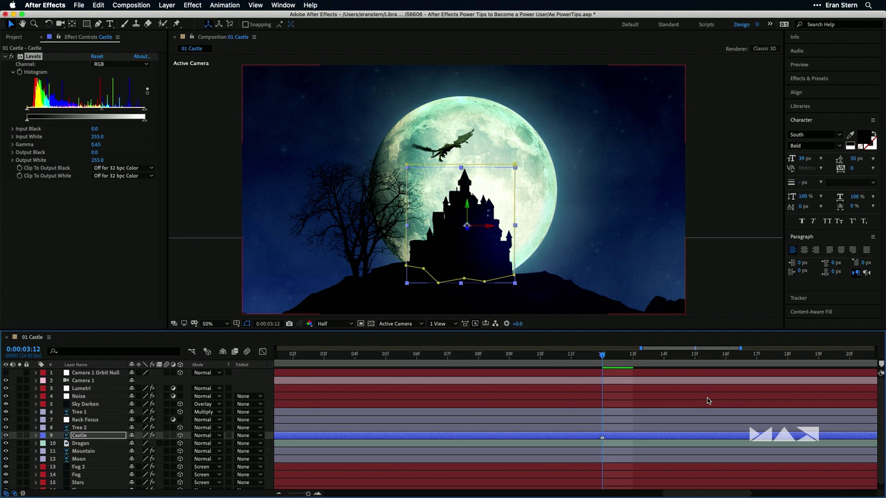
key("semicolon")
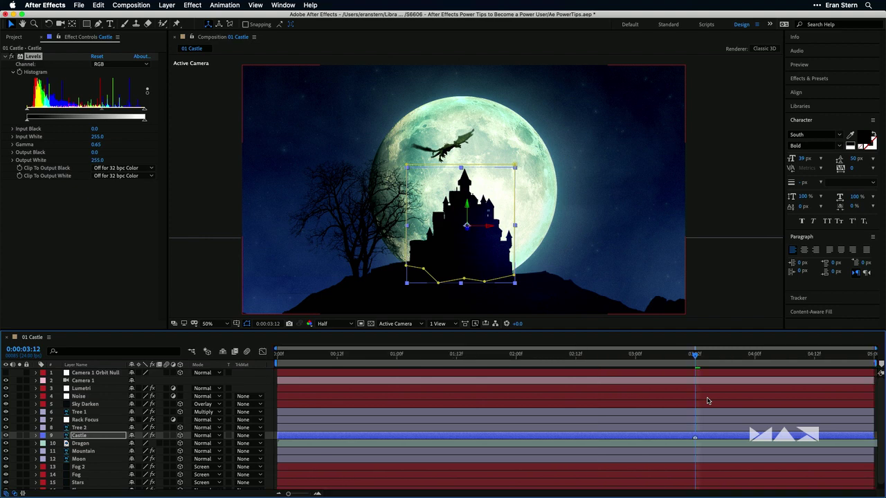